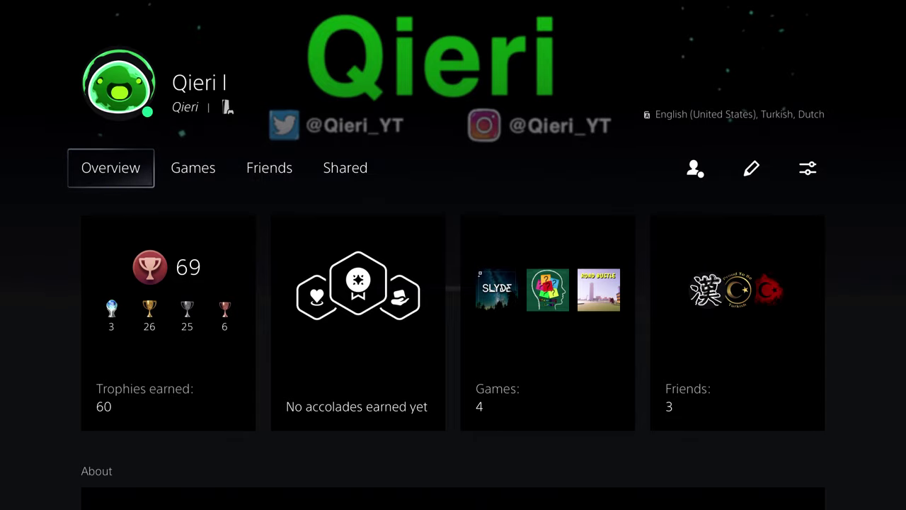
Leave the profile page and select Marvel's Spider-Man: Miles Morales among the games on the home screen.
key("Escape")
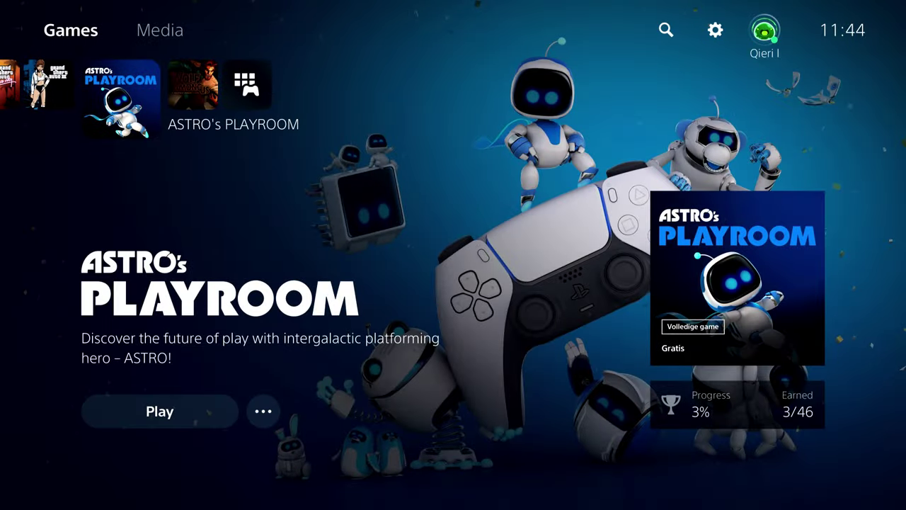
key("Left")
key("Down")
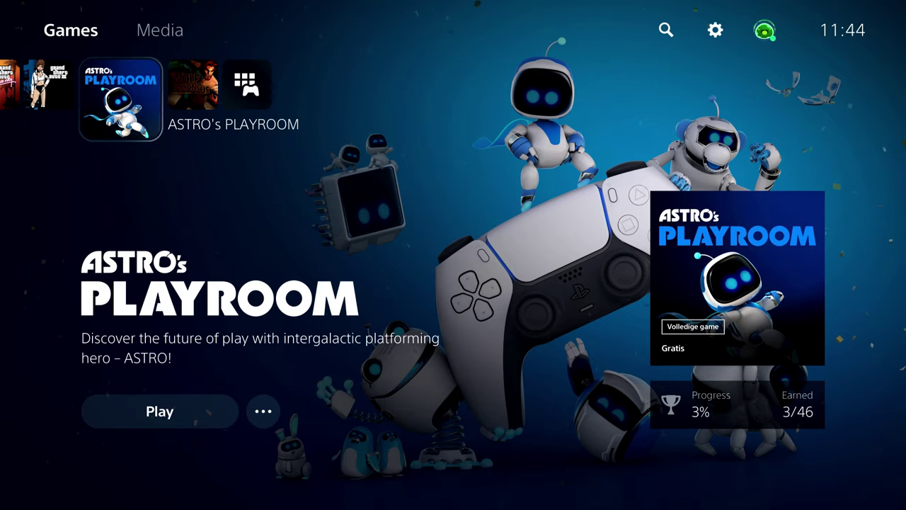
key("Left")
key("Left")
key("Left")
key("Left")
key("Left")
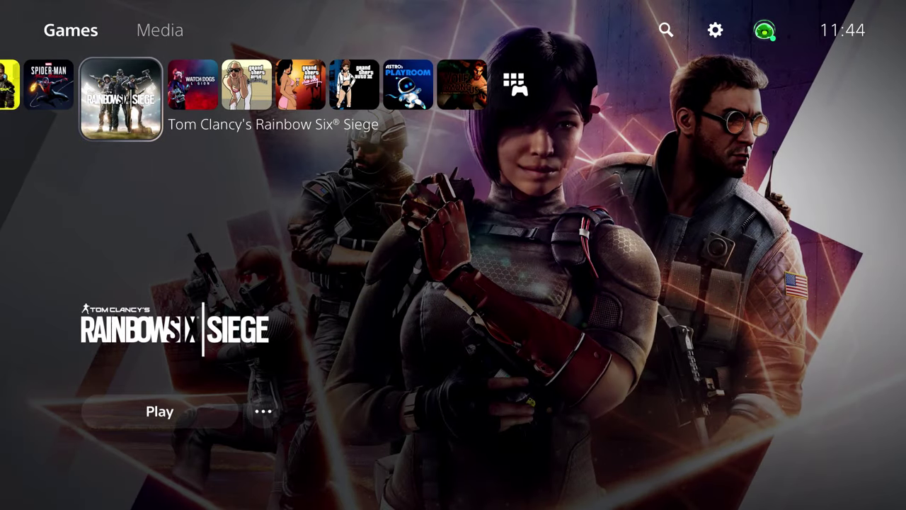
key("Left")
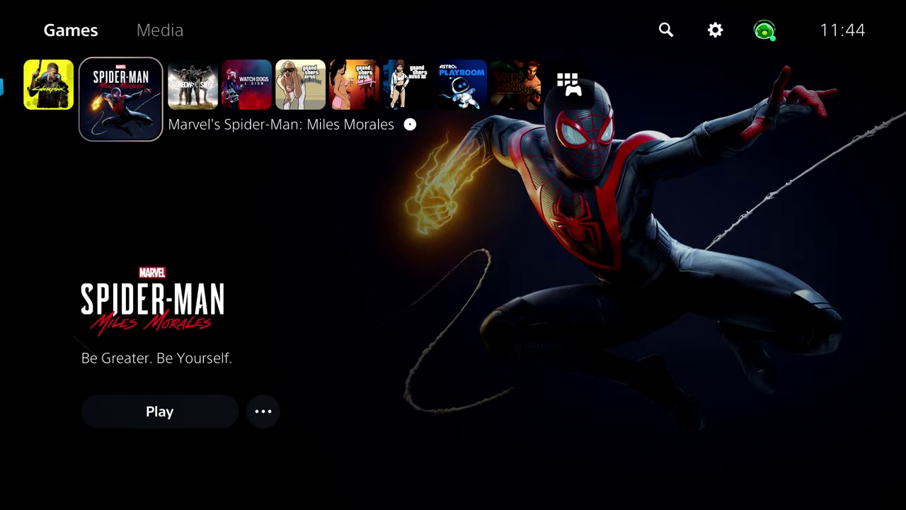
key("Right")
key("Right")
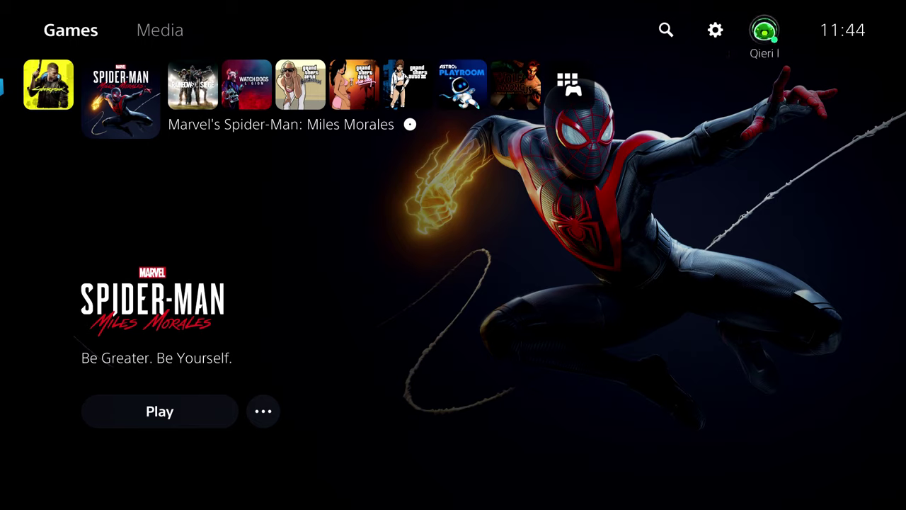
key("Left")
key("Down")
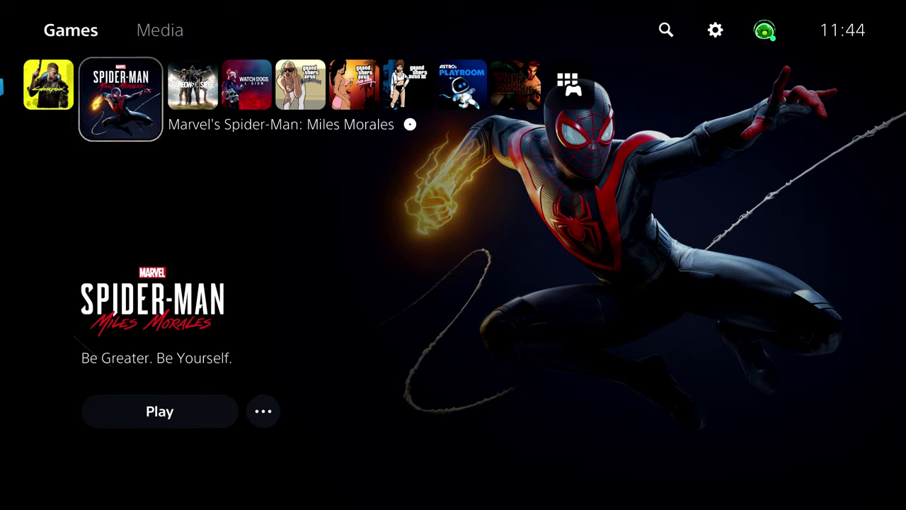
Open the Mic quick settings in the control center and turn off Mute for the wireless controller's microphone.
key("super")
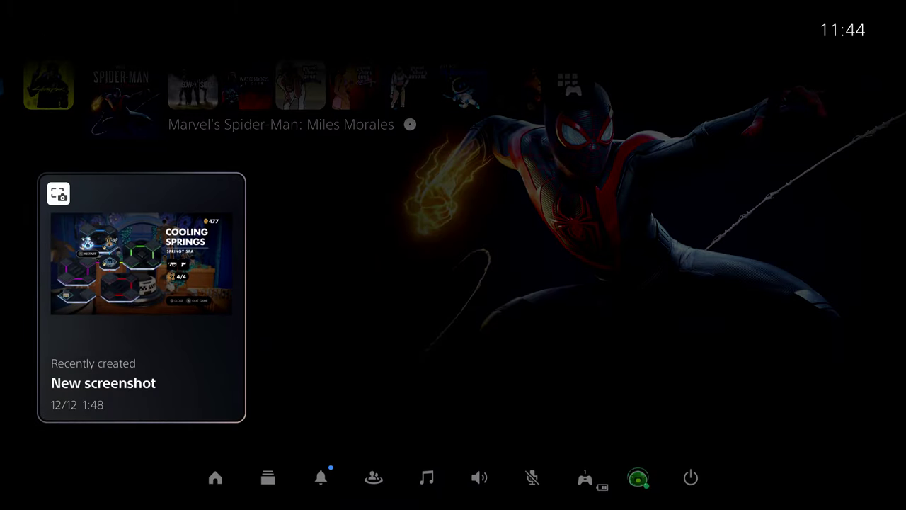
key("Down")
key("Right")
key("Right")
key("Right")
key("Right")
key("Right")
key("Left")
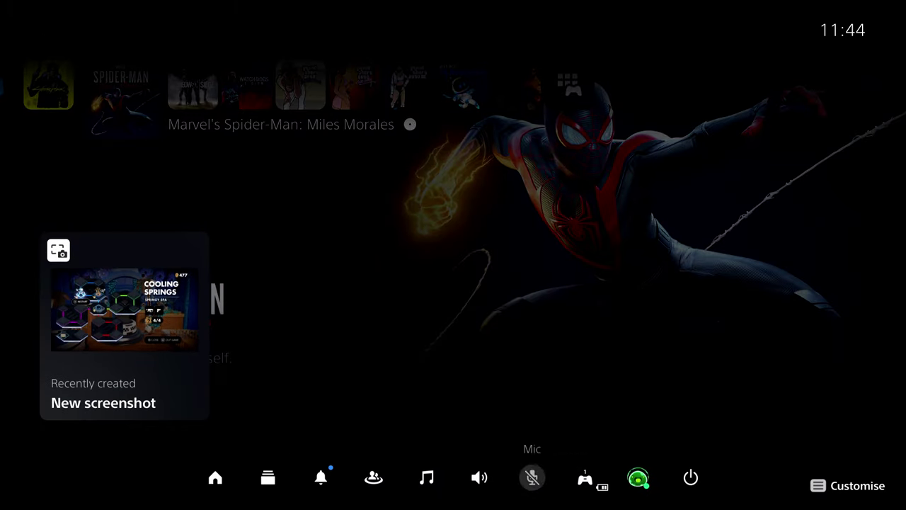
key("Return")
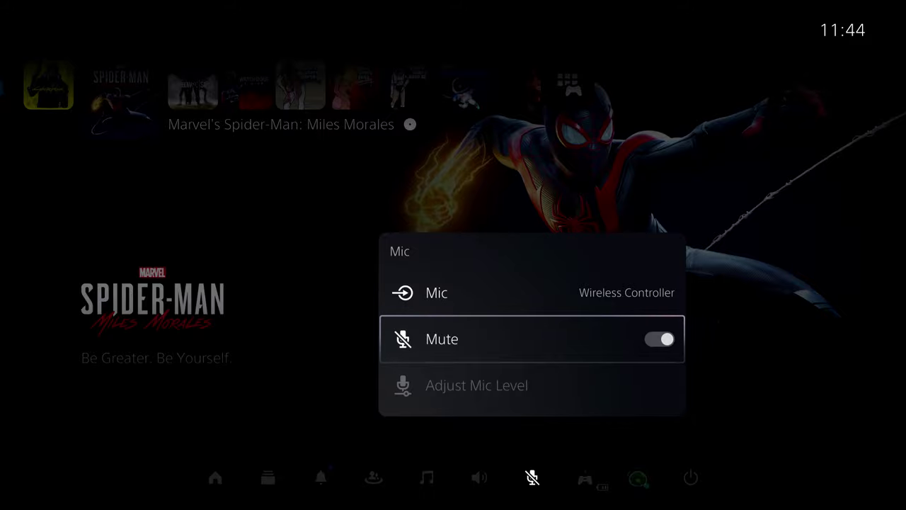
key("Return")
Open the microphone level adjustment from the Mic quick settings.
key("Up")
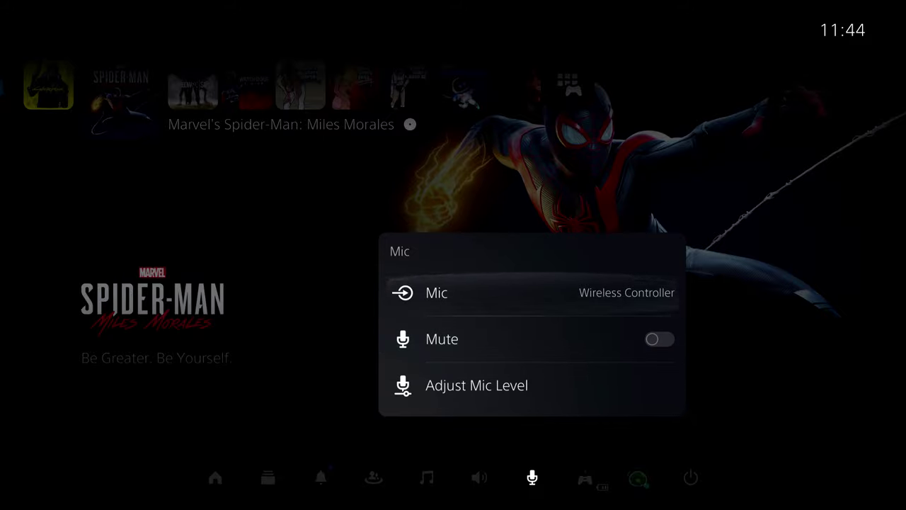
key("Down")
key("Down")
key("Return")
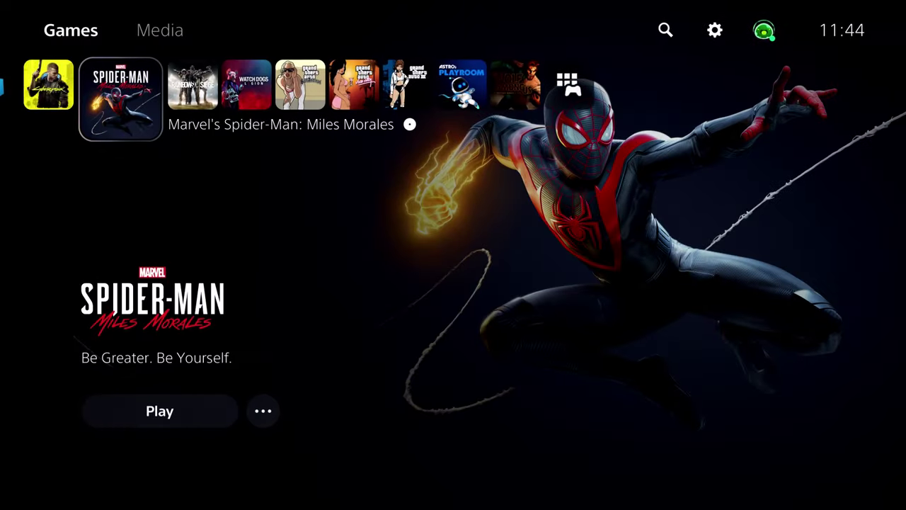
Check the connected accessories in the control center.
key("super")
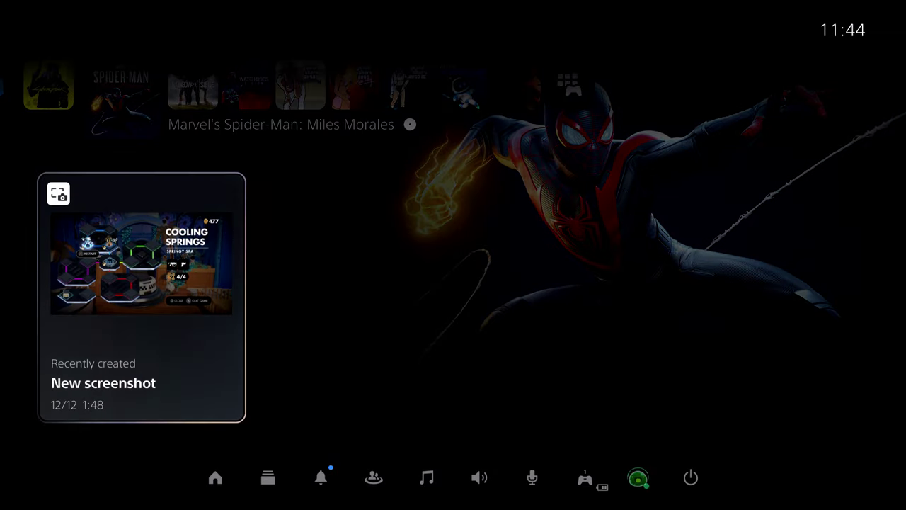
key("Down")
key("Right")
key("Return")
key("Escape")
key("Left")
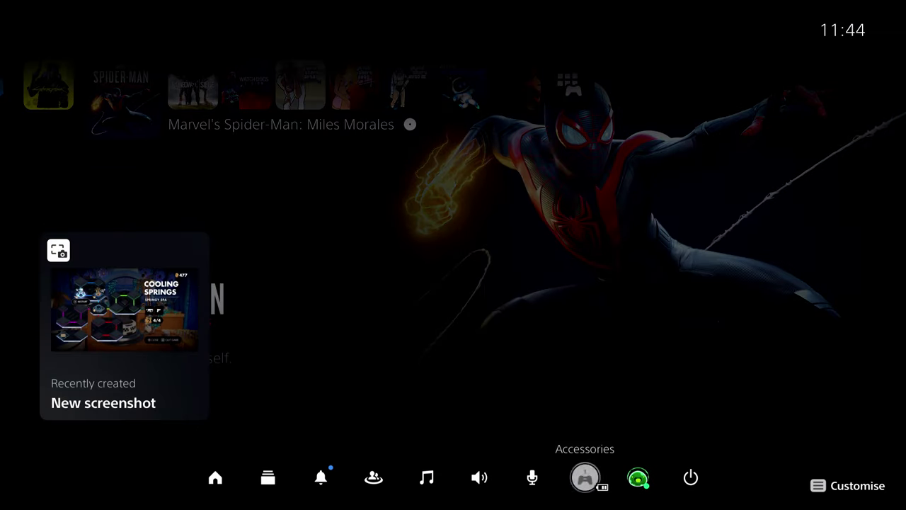
key("Return")
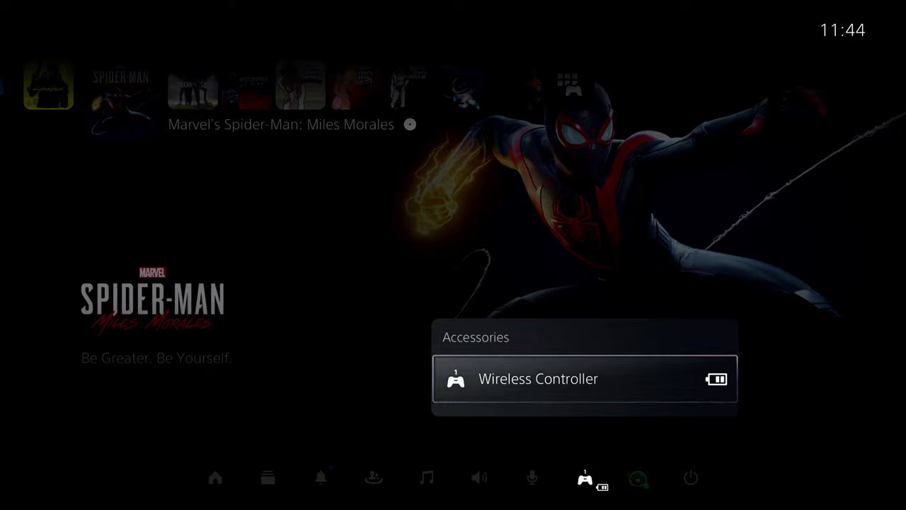
View the available microphone input devices in the Mic quick settings and return to the home screen.
key("Escape")
key("Left")
key("Return")
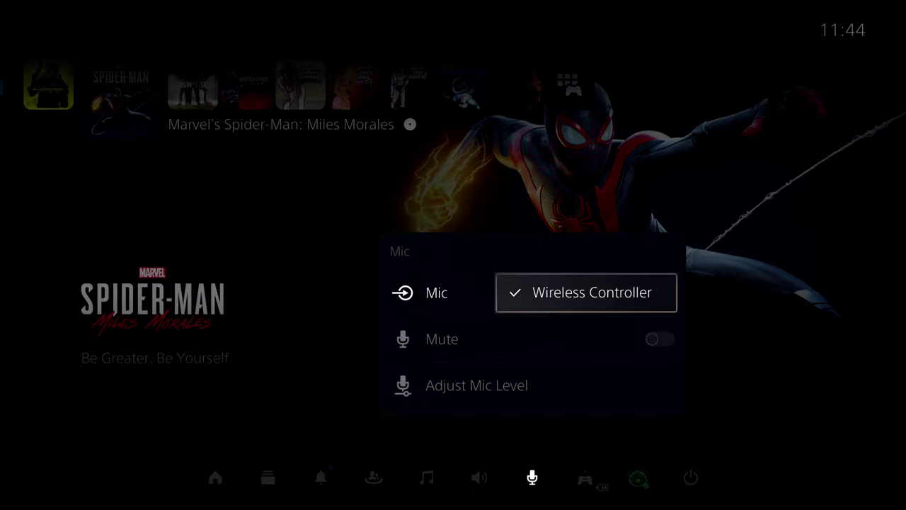
key("Escape")
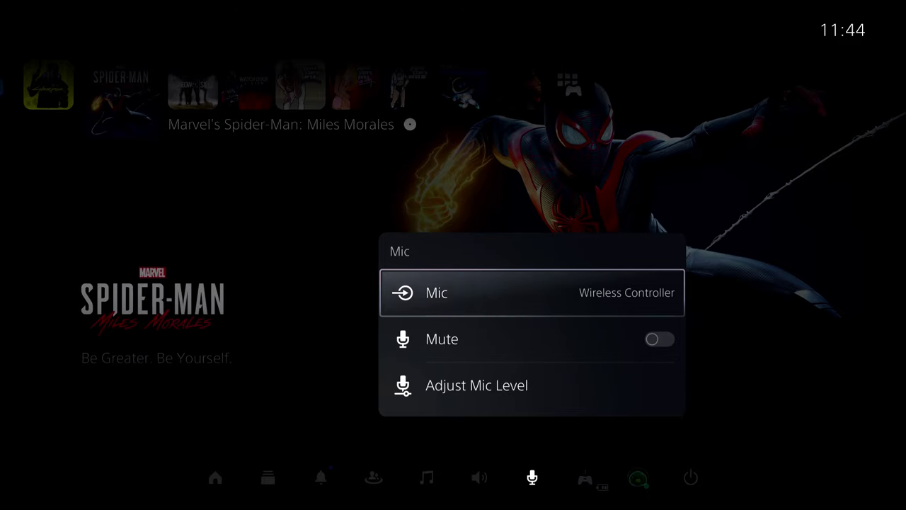
key("Escape")
key("Escape")
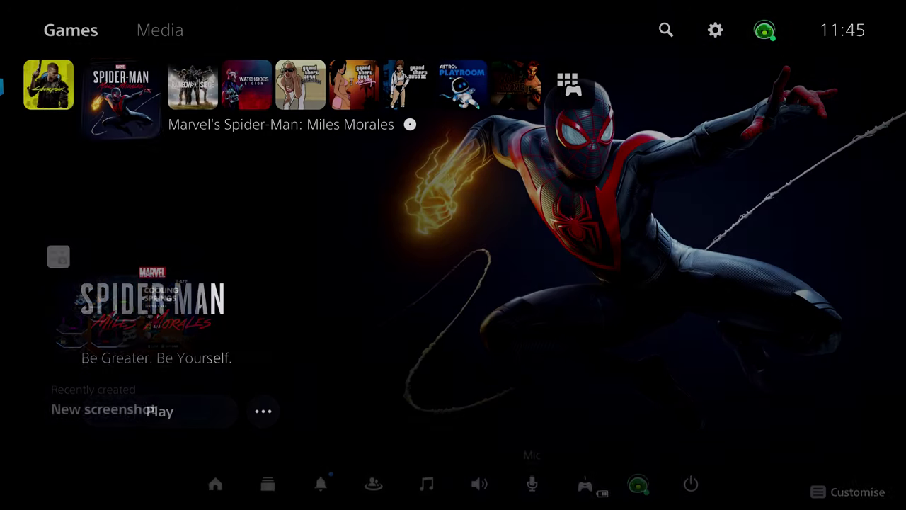
Open the Sound category in the console's system settings.
key("Left")
key("Return")
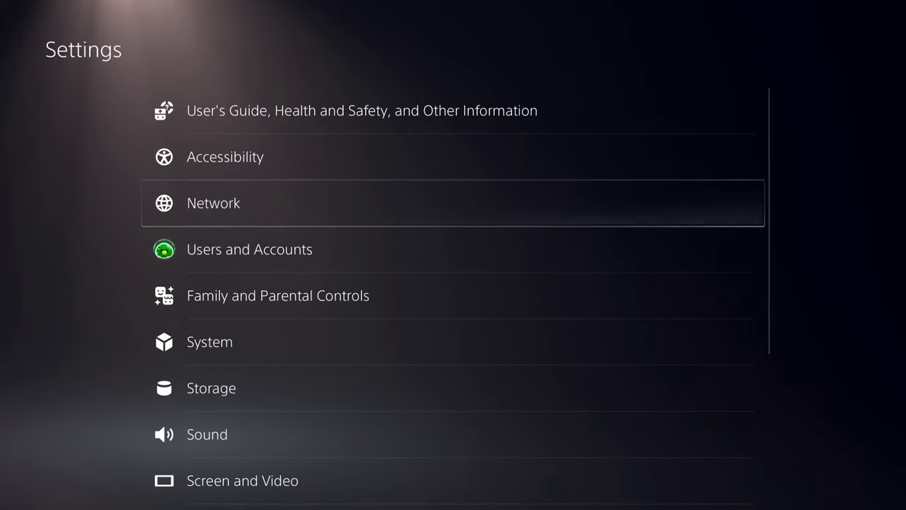
key("Down")
key("Down")
key("Down")
key("Down")
key("Down")
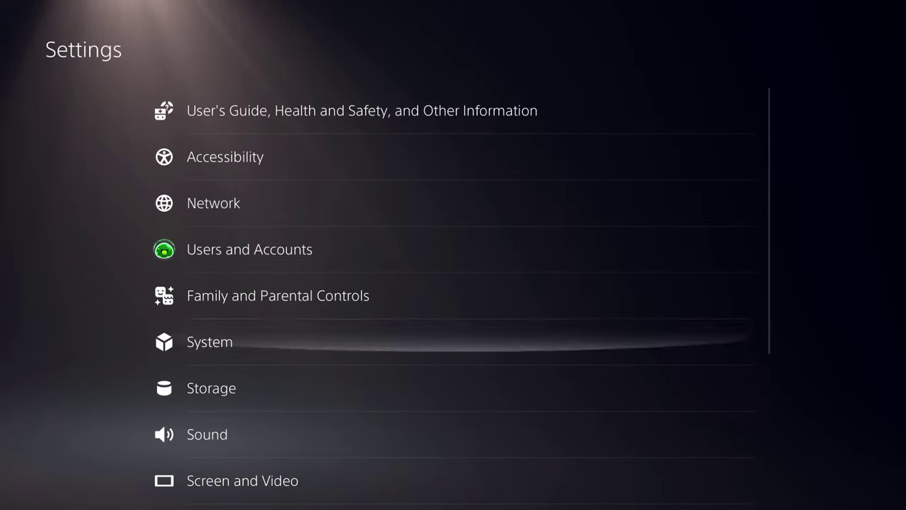
key("Return")
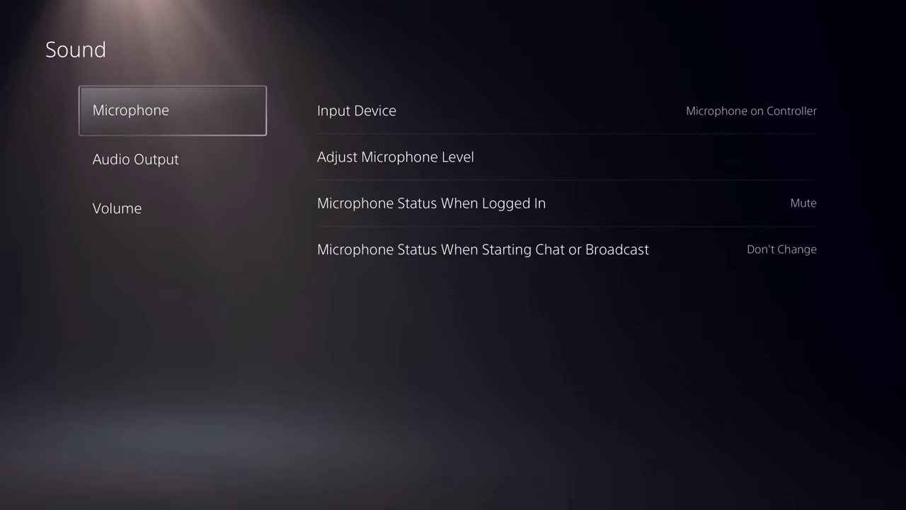
Choose Don't Change for Microphone Status When Starting Chat or Broadcast.
key("Right")
key("Down")
key("Down")
key("Down")
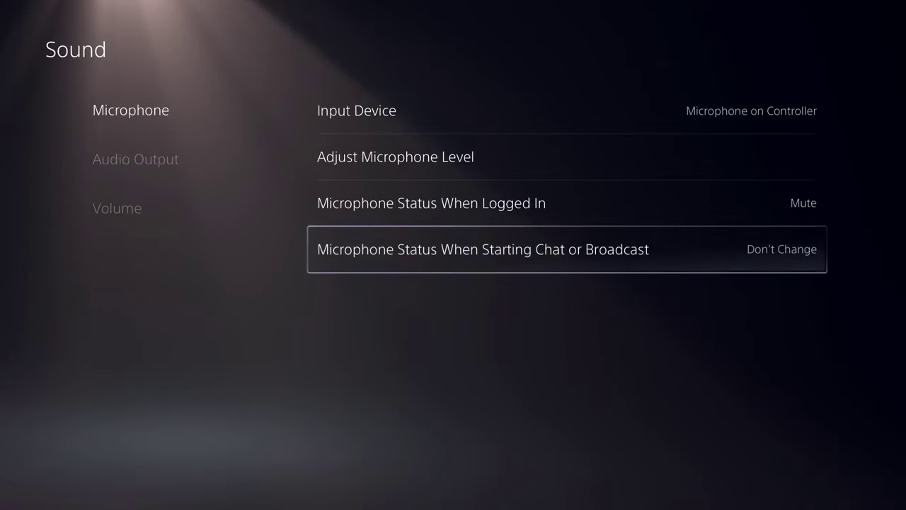
key("Return")
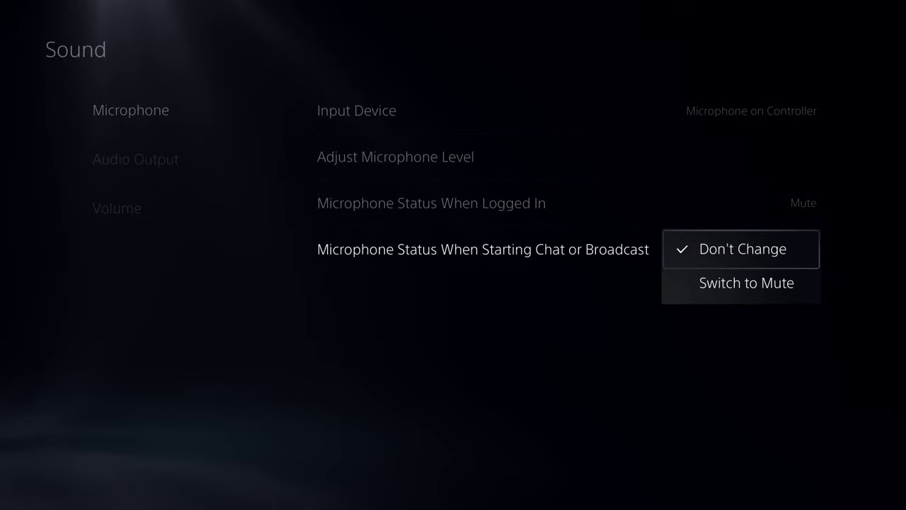
key("Return")
key("Up")
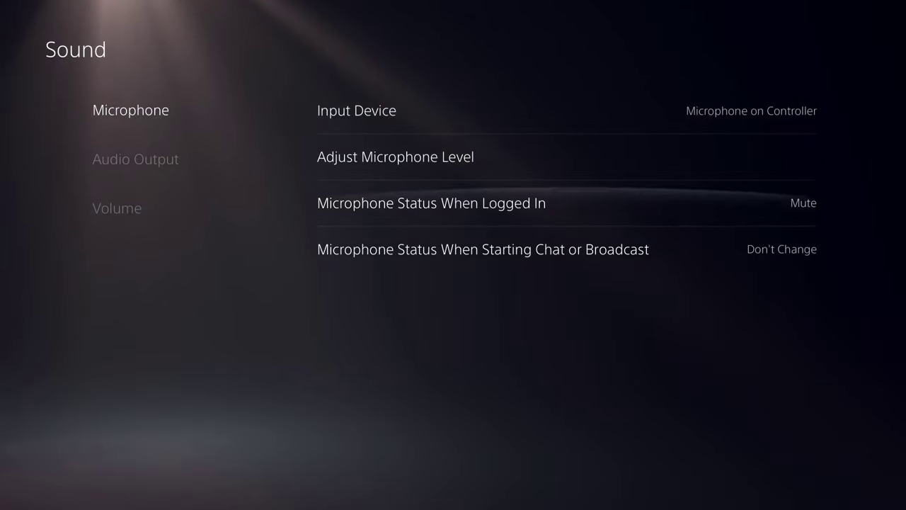
View the options for Microphone Status When Logged In without choosing a different one.
key("Return")
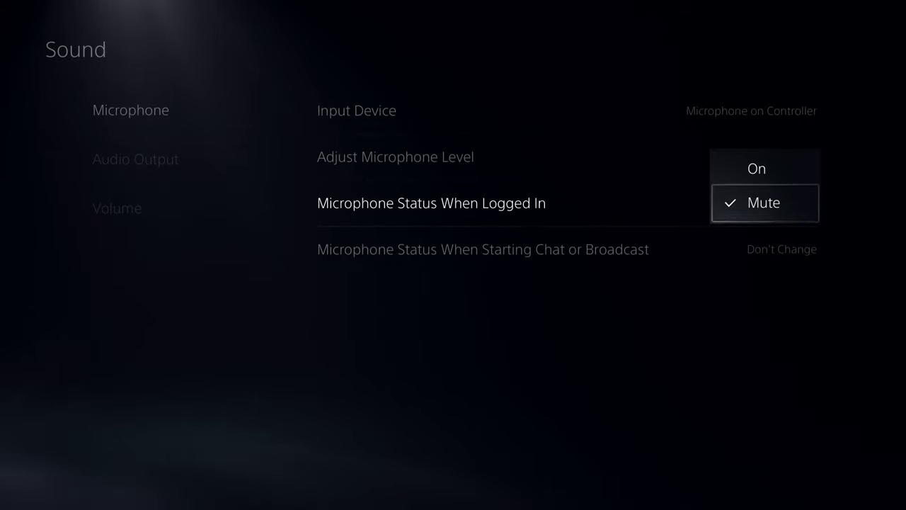
key("Up")
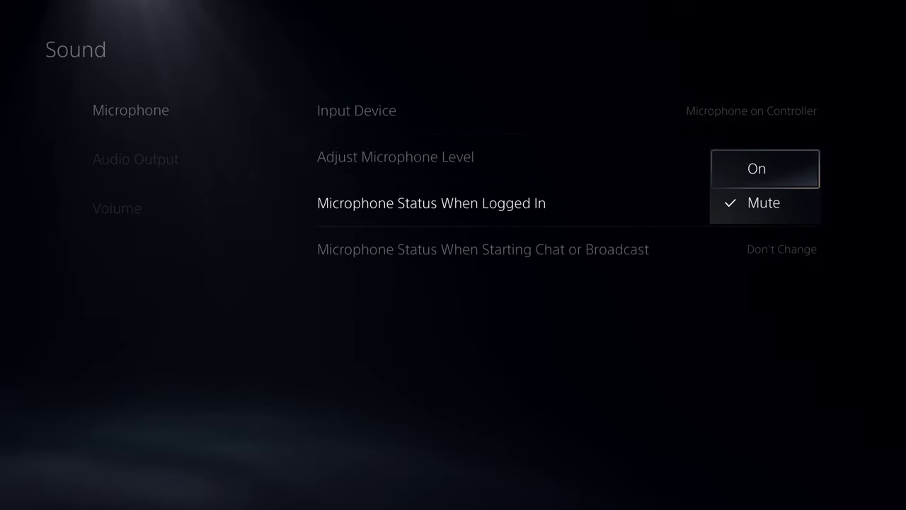
key("Escape")
key("Up")
key("Up")
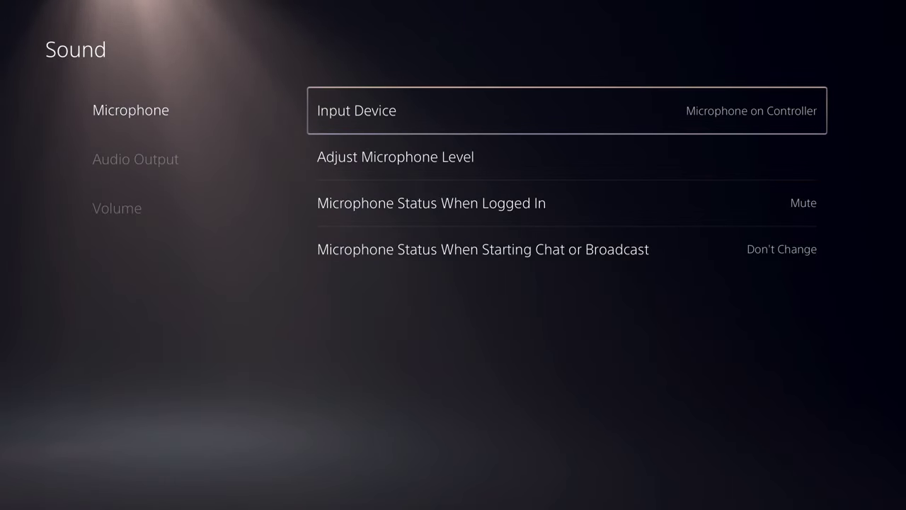
Examine the Audio Output settings down to the General audio options and return to the main settings list.
key("Left")
key("Down")
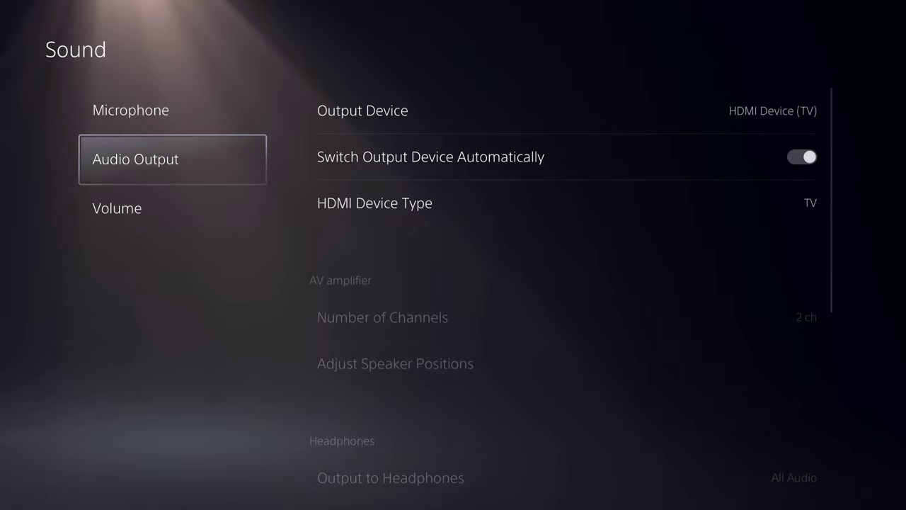
key("Right")
key("Down")
key("Down")
key("Down")
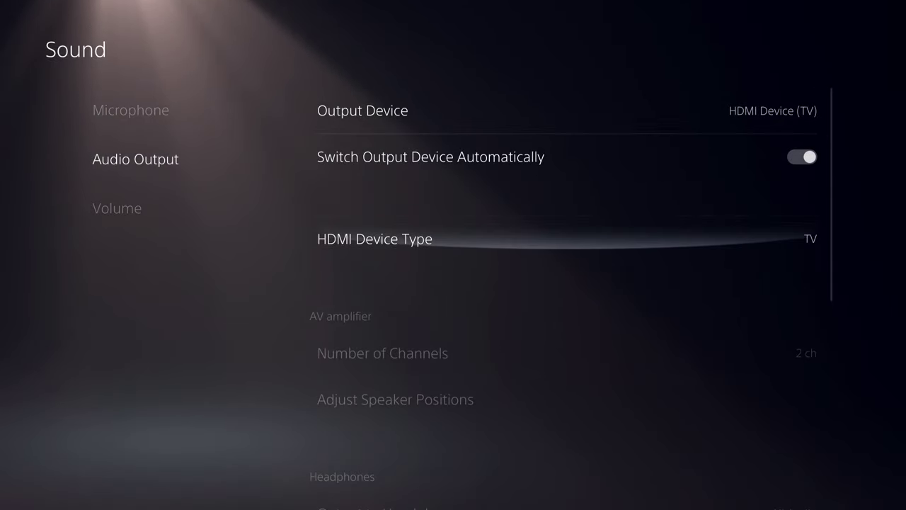
key("Up")
key("Down")
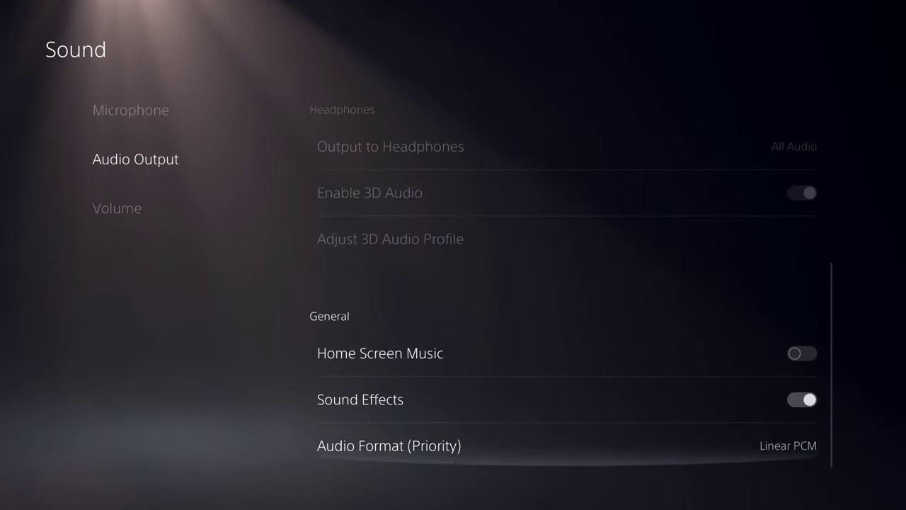
key("Left")
key("Down")
key("Escape")
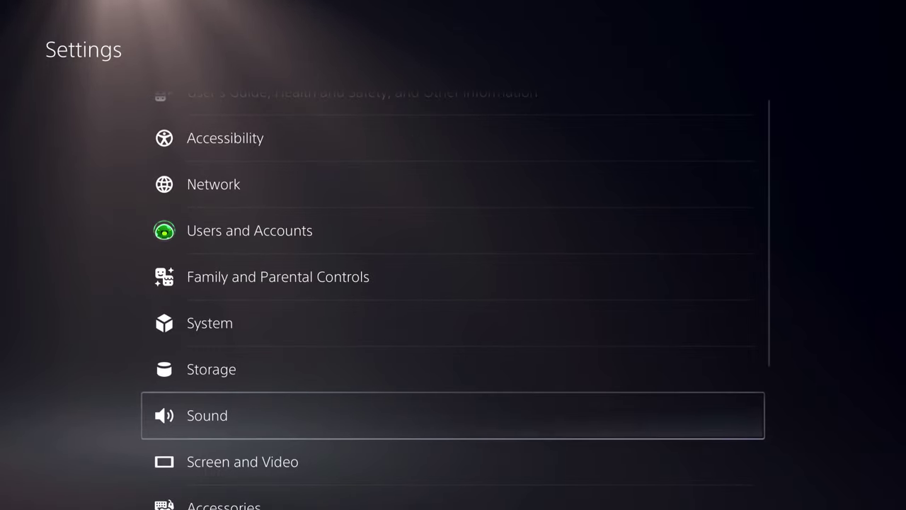
Open the Broadcasts section of the Captures and Broadcasts settings.
key("Down")
key("Down")
key("Down")
key("Down")
key("Down")
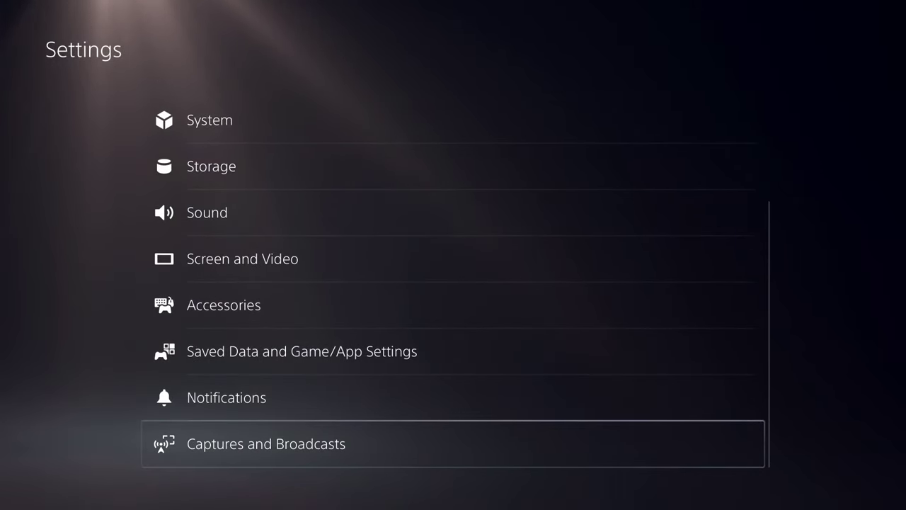
key("Return")
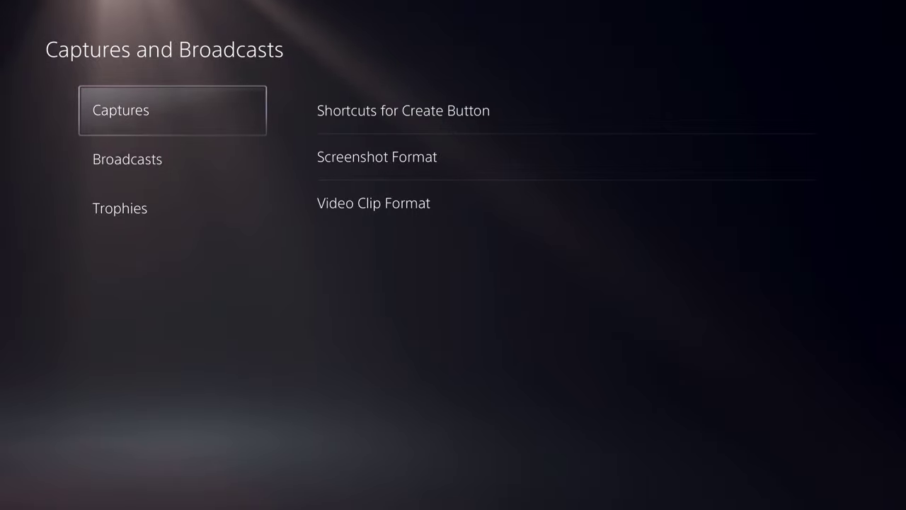
key("Right")
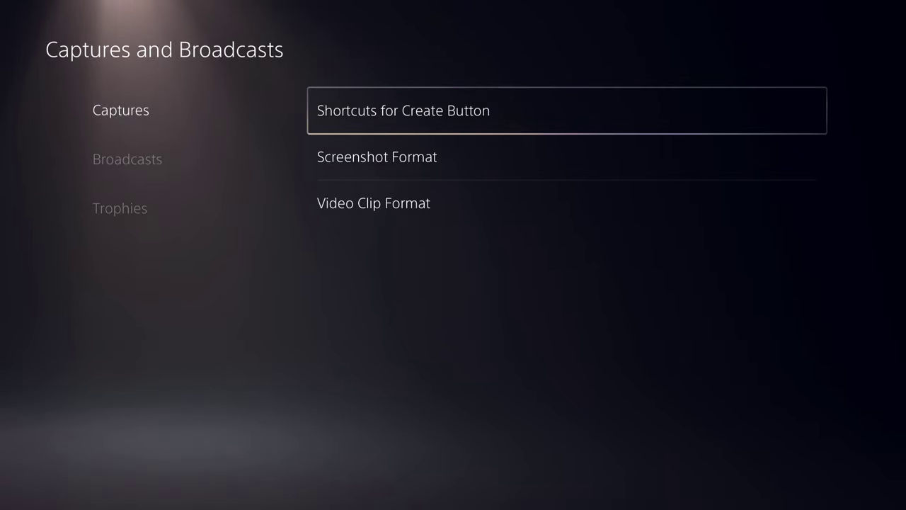
key("Left")
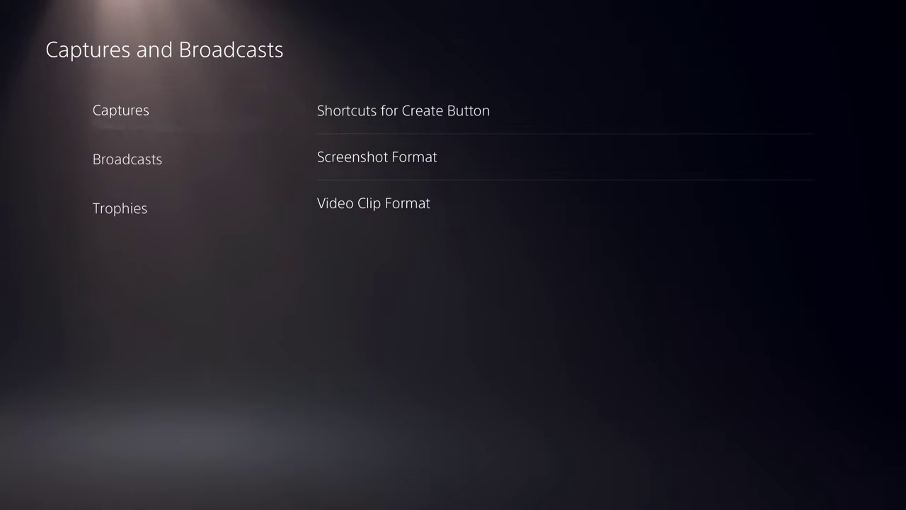
key("Down")
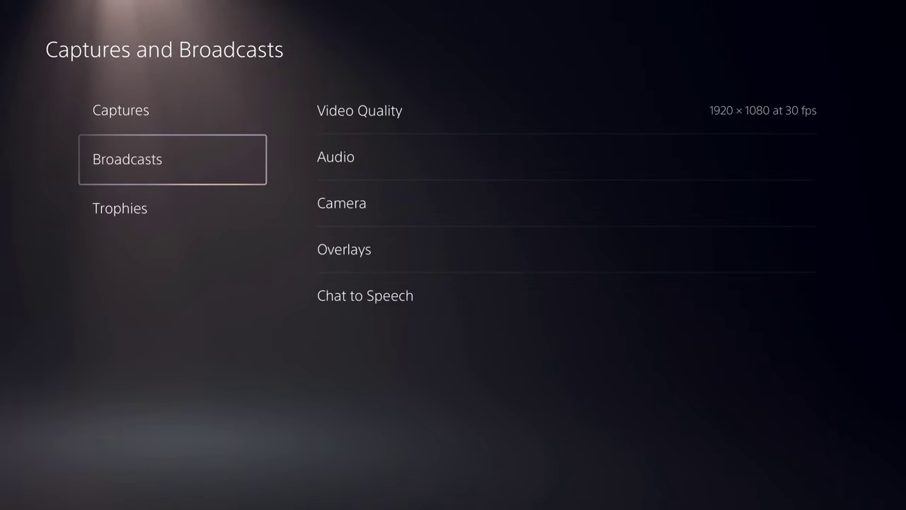
Switch Include Voice Chat Audio on and back off in the broadcast Audio settings.
key("Right")
key("Down")
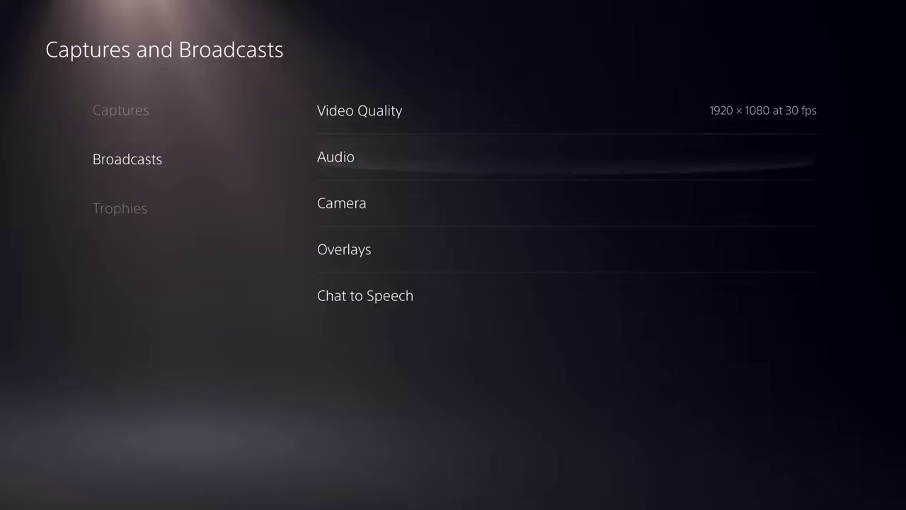
key("Return")
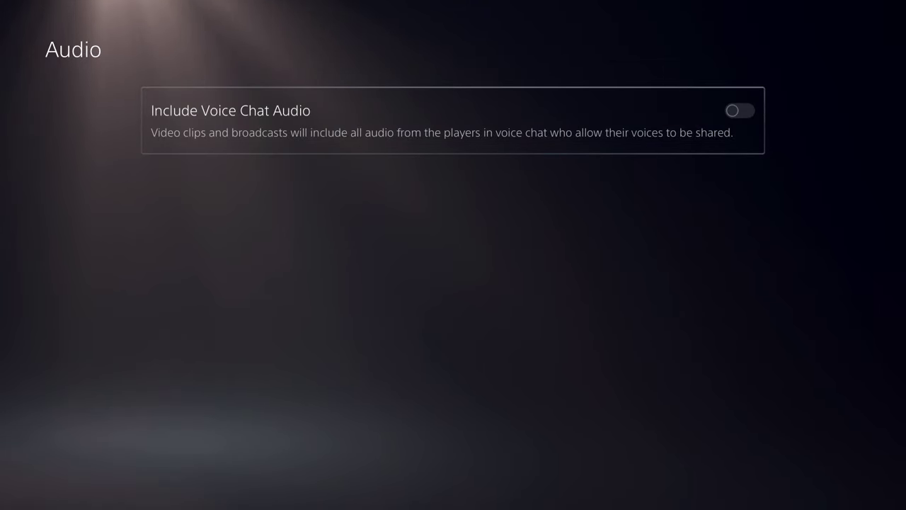
key("Return")
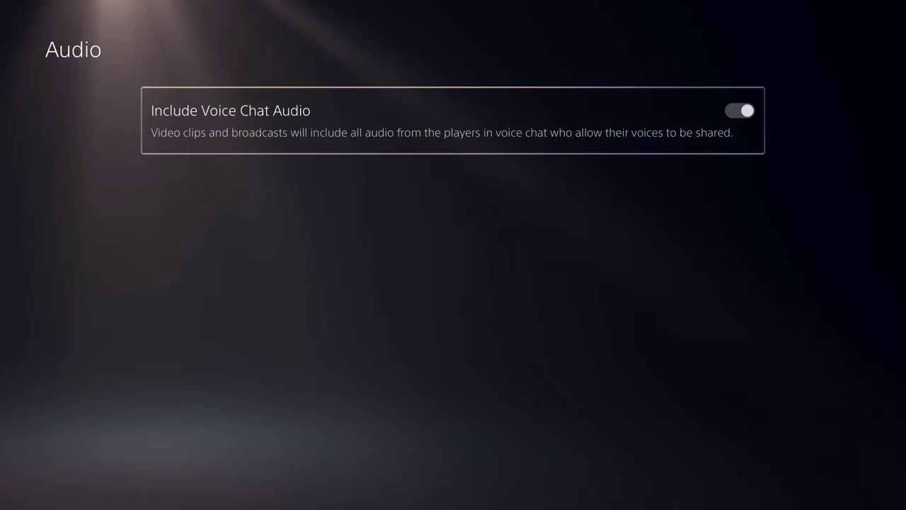
key("Escape")
key("Return")
key("Return")
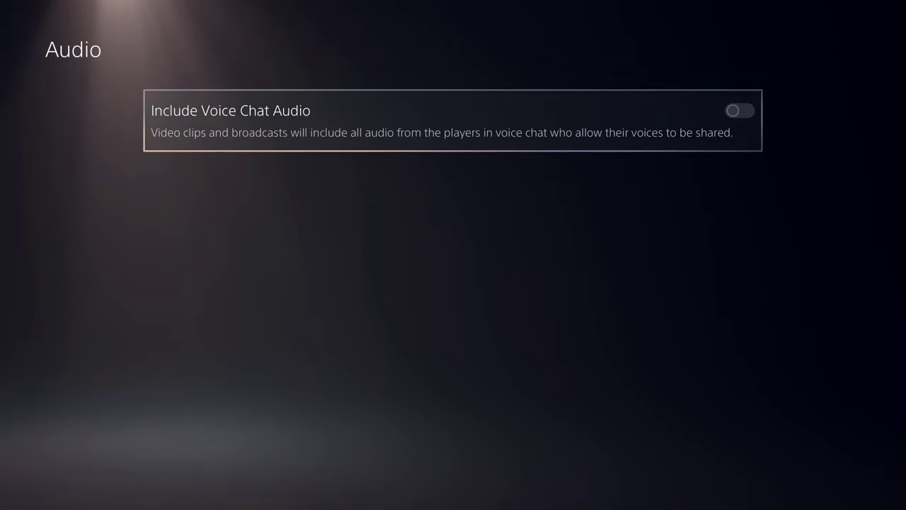
key("Escape")
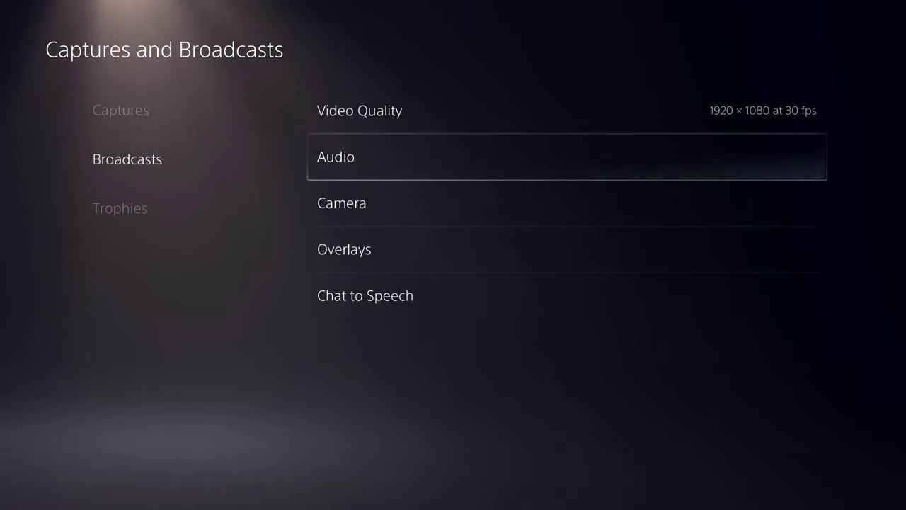
Open the Video Clip Format settings in the Captures section.
key("Left")
key("Up")
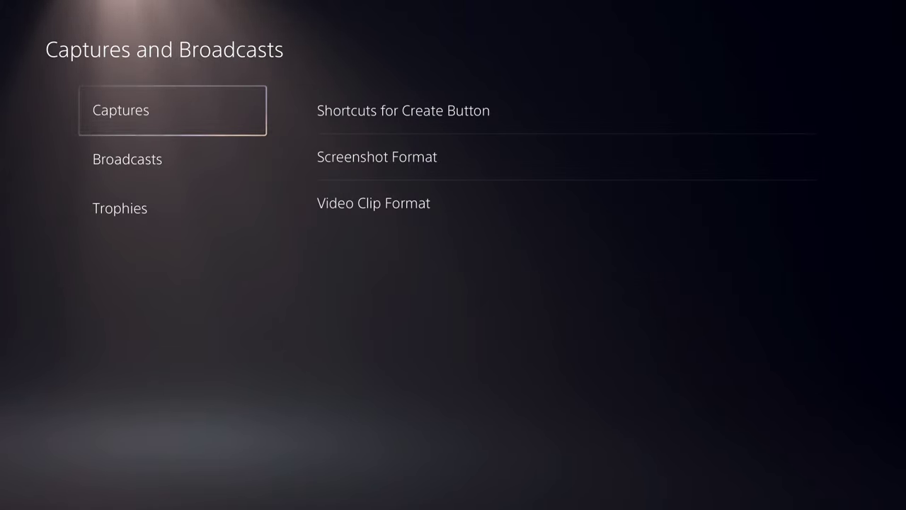
key("Right")
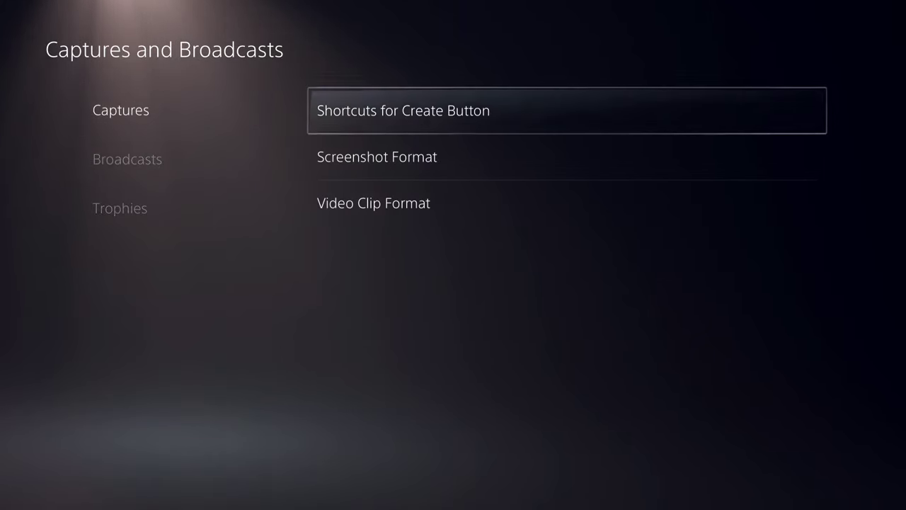
key("Down")
key("Down")
key("Return")
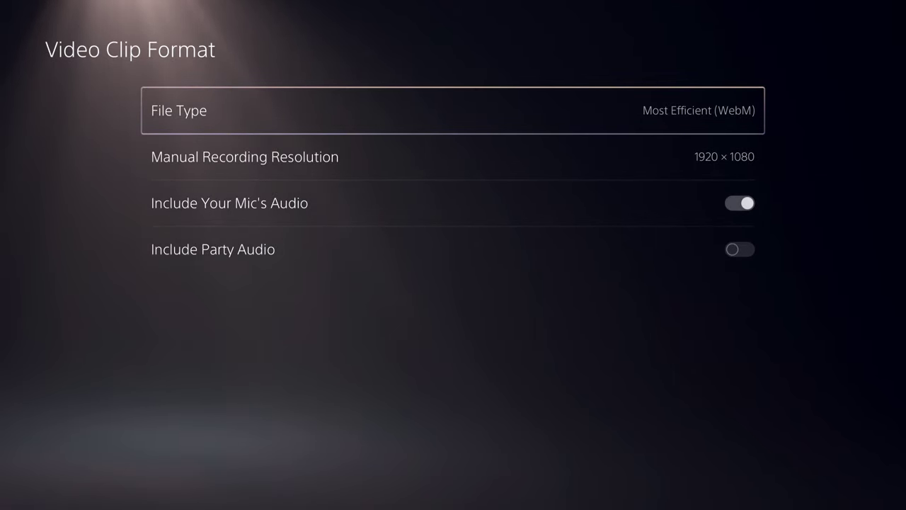
Examine the Include Your Mic's Audio and Include Party Audio options, and return to the Captures section.
key("Down")
key("Down")
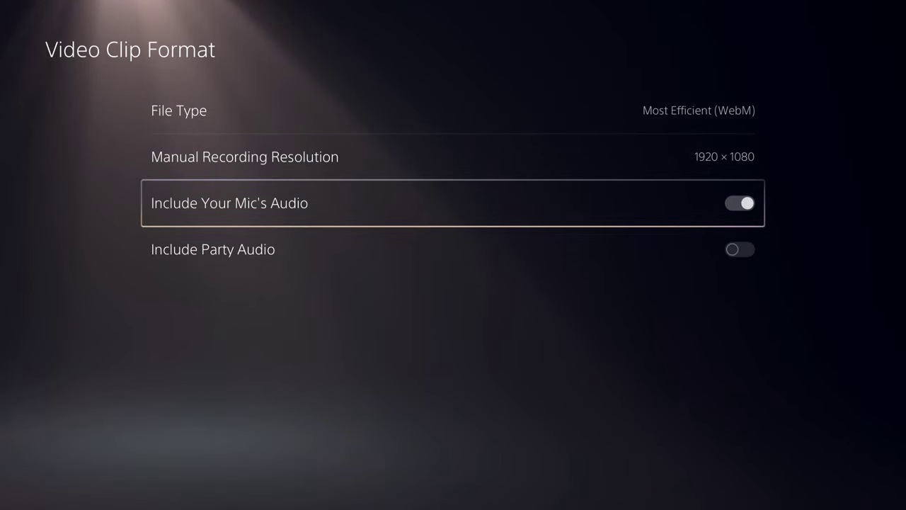
key("Down")
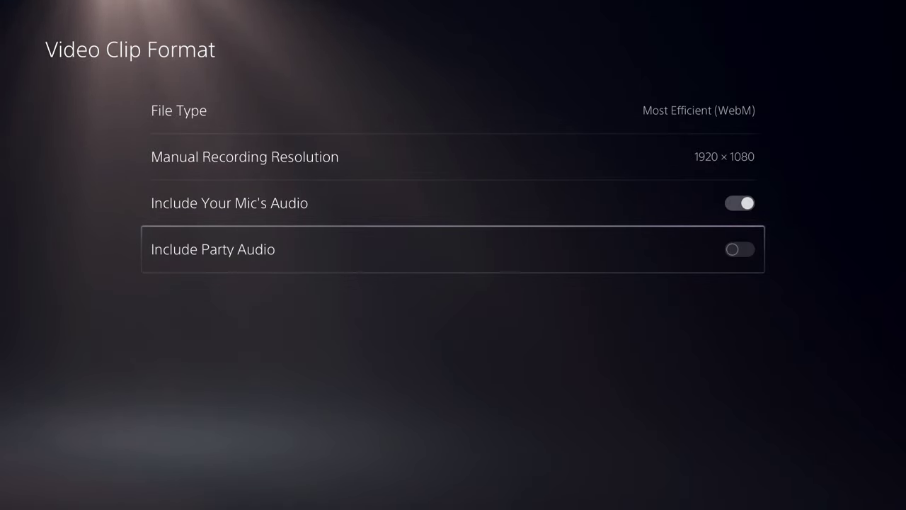
key("Up")
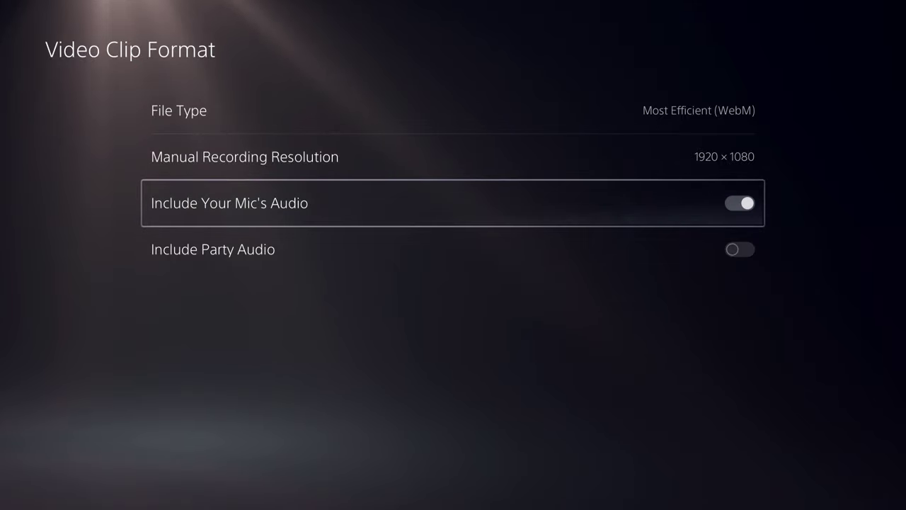
key("Up")
key("Down")
key("Down")
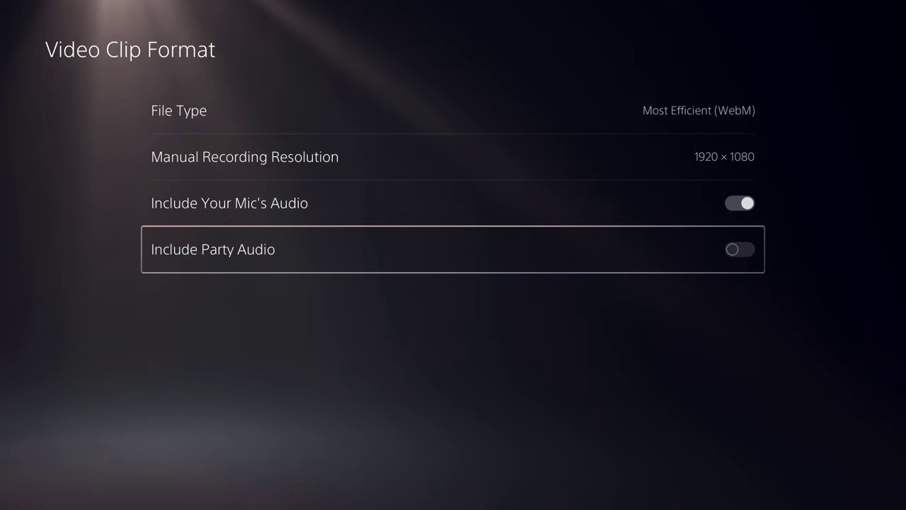
key("Up")
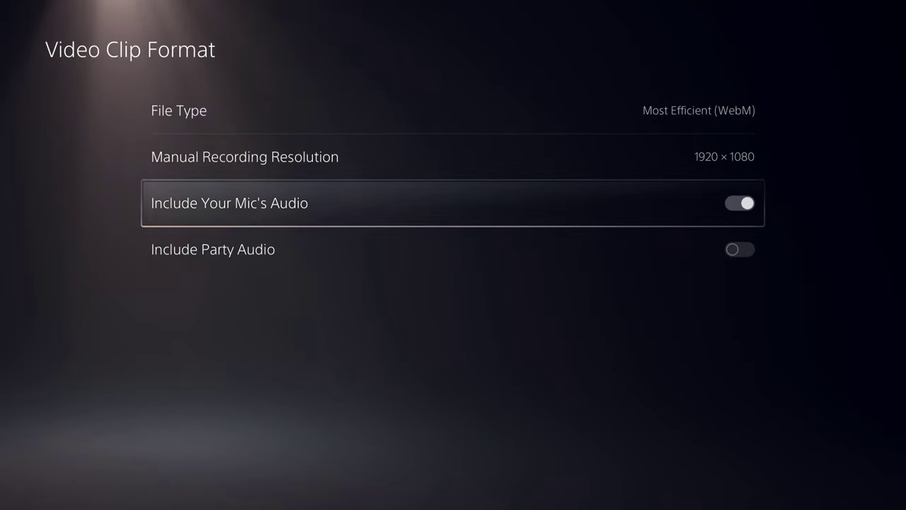
key("Escape")
key("Left")
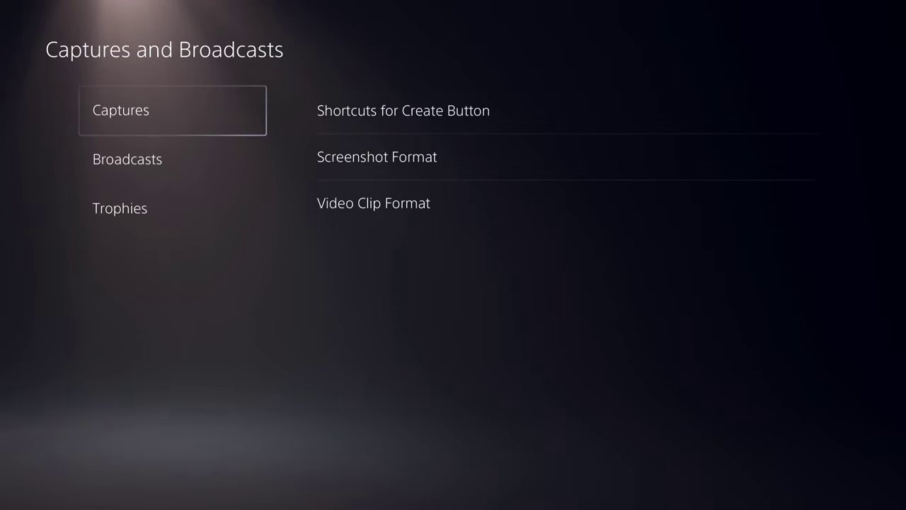
View the Video Quality options for broadcasts and close the list without choosing a different one.
key("Down")
key("Up")
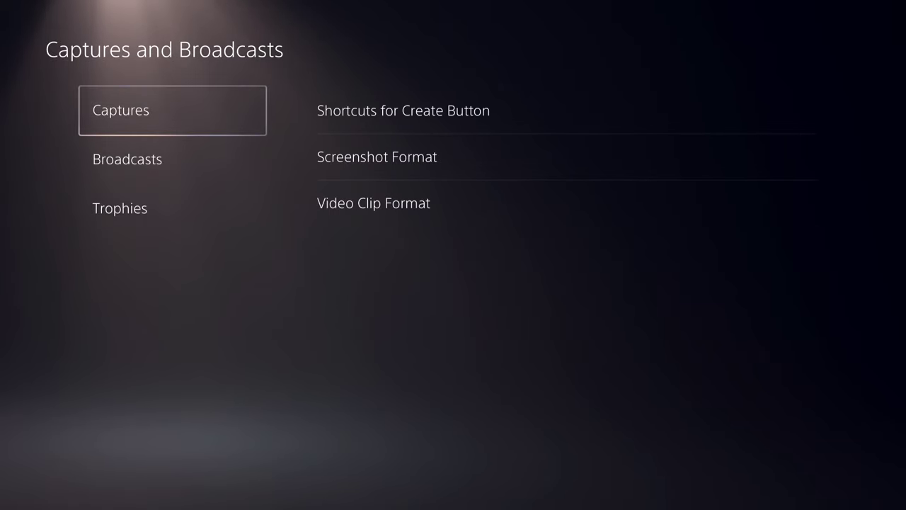
key("Down")
key("Right")
key("Up")
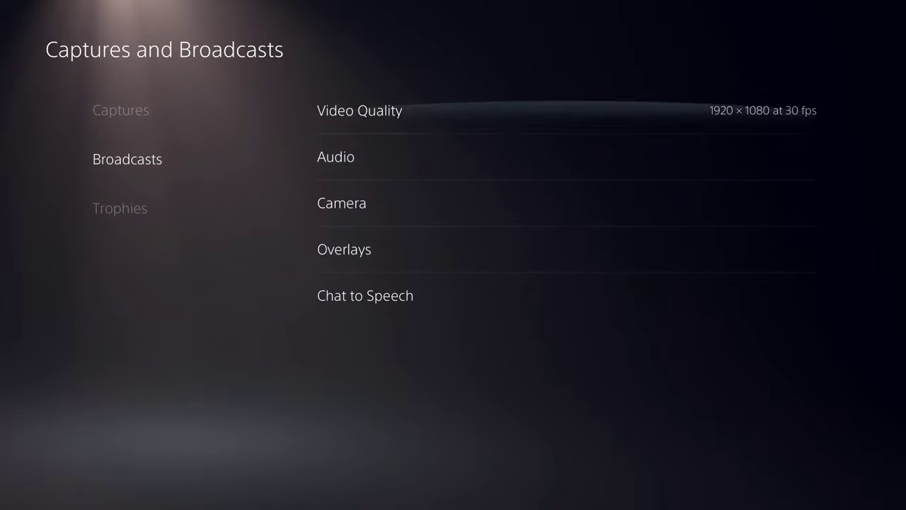
key("Down")
key("Down")
key("Down")
key("Up")
key("Up")
key("Up")
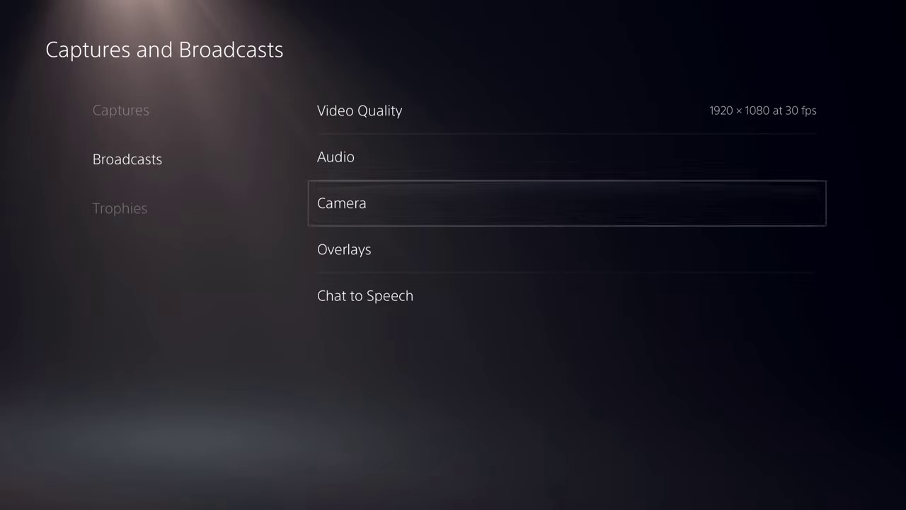
key("Return")
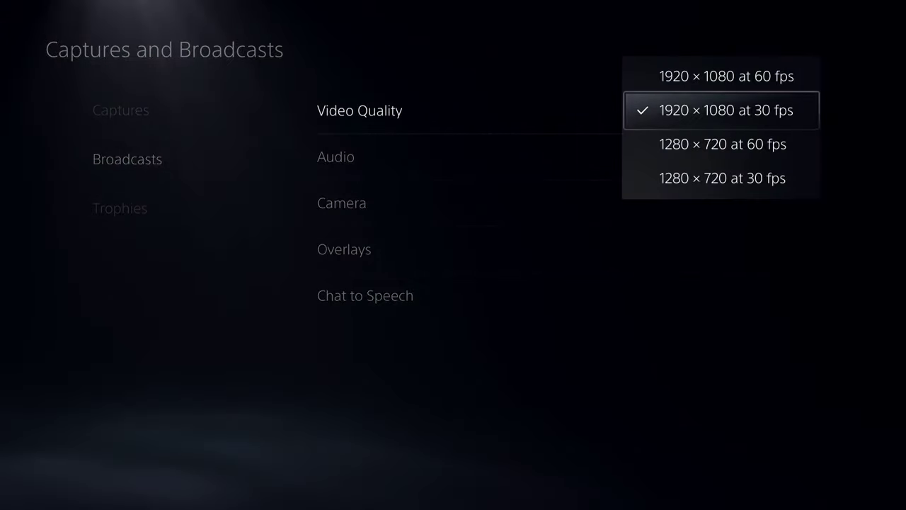
key("Escape")
View the Overlays and Chat to Speech settings for broadcasts.
key("Down")
key("Return")
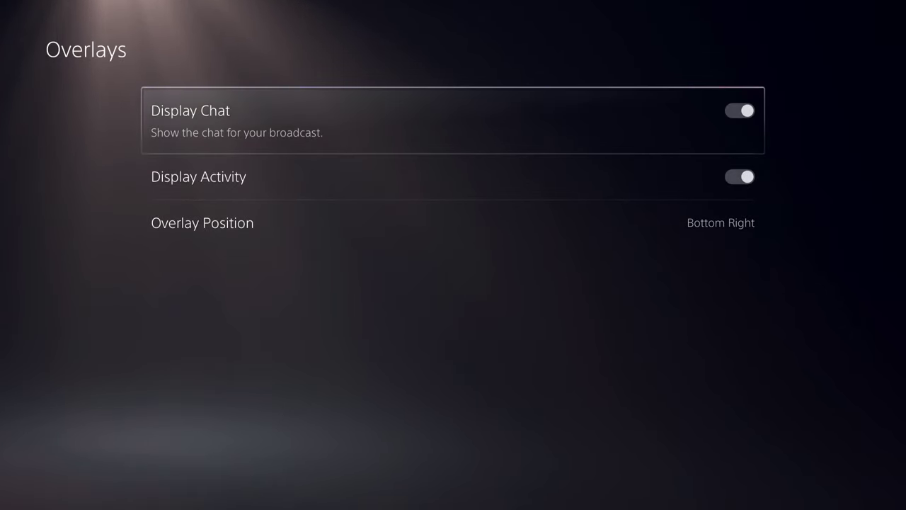
key("Escape")
key("Down")
key("Return")
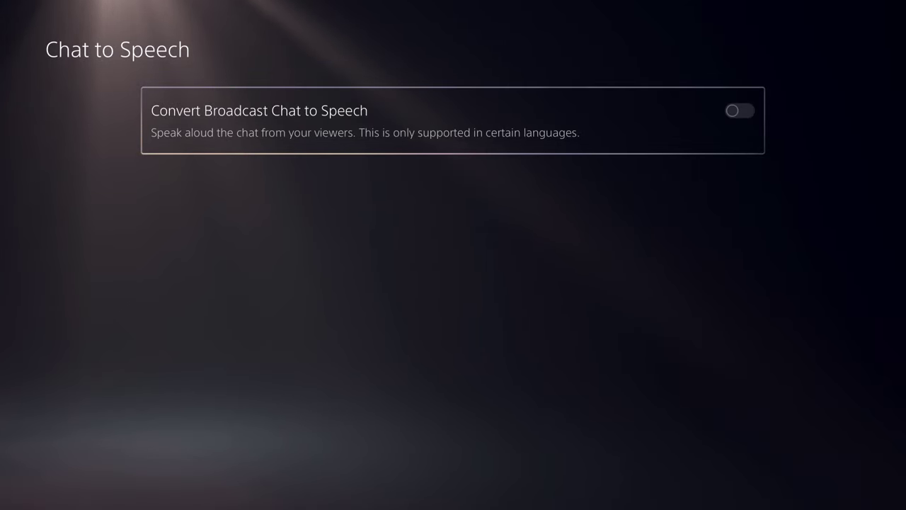
key("Escape")
Examine the Save Trophy Screenshots and Save Trophy Videos options in the Trophies section.
key("Left")
key("Down")
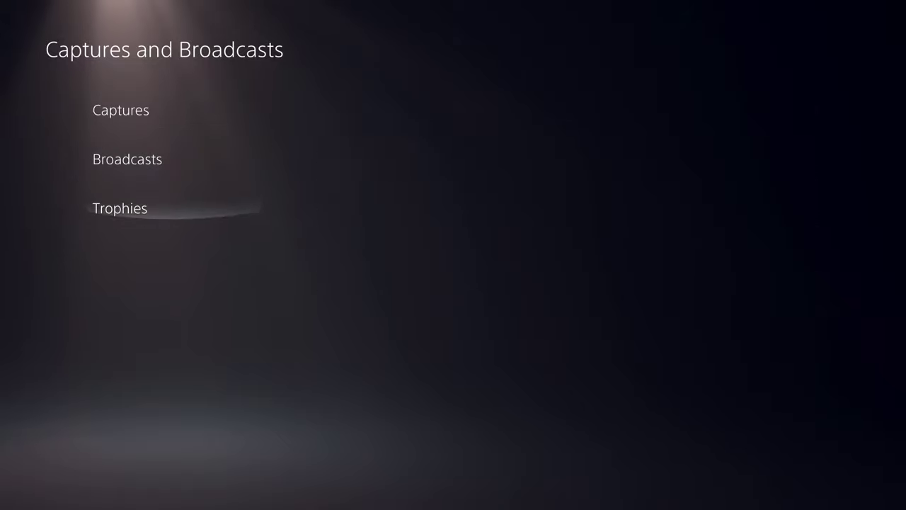
key("Right")
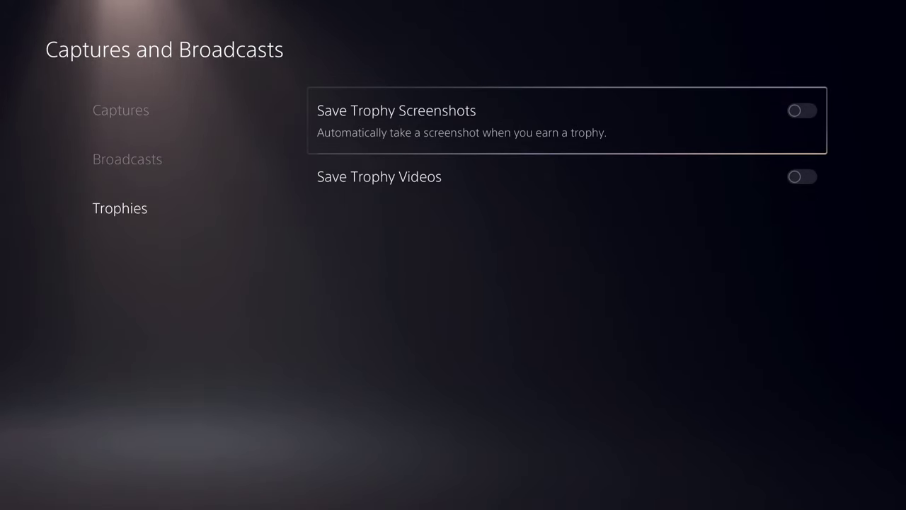
key("Down")
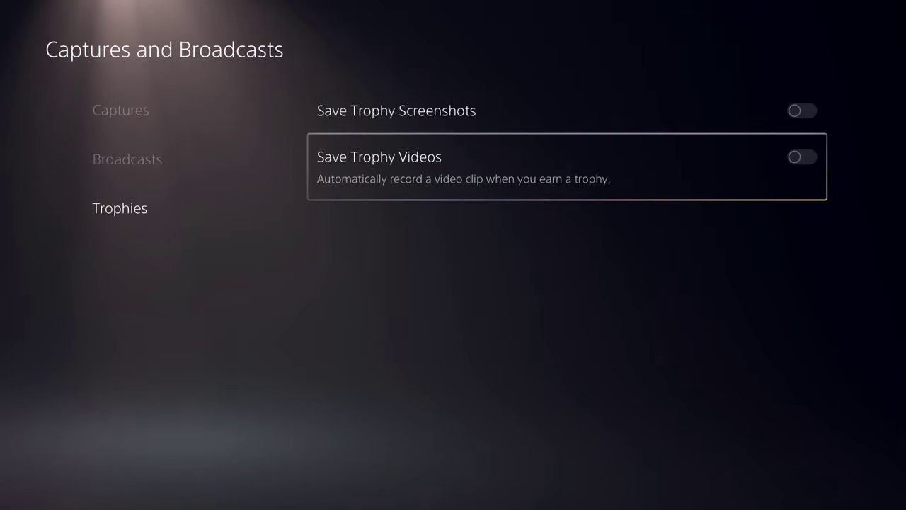
key("Up")
key("Down")
key("Up")
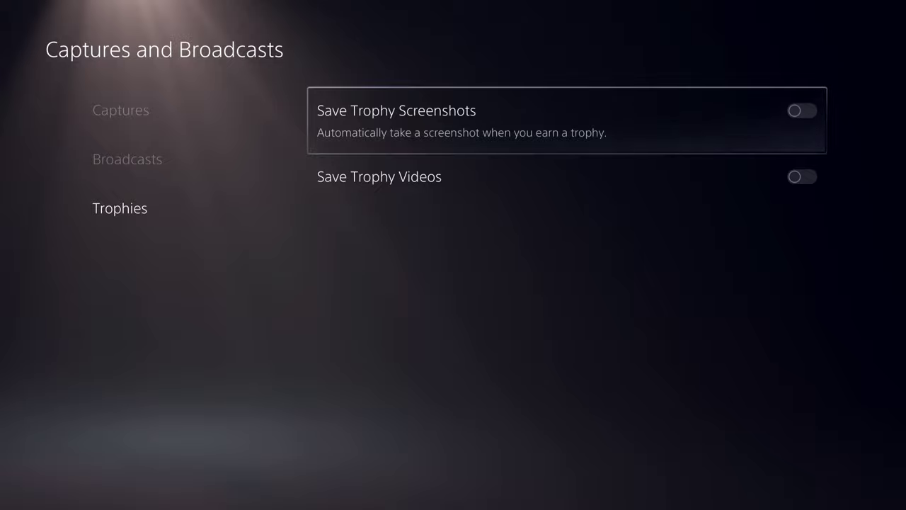
key("Left")
key("Left")
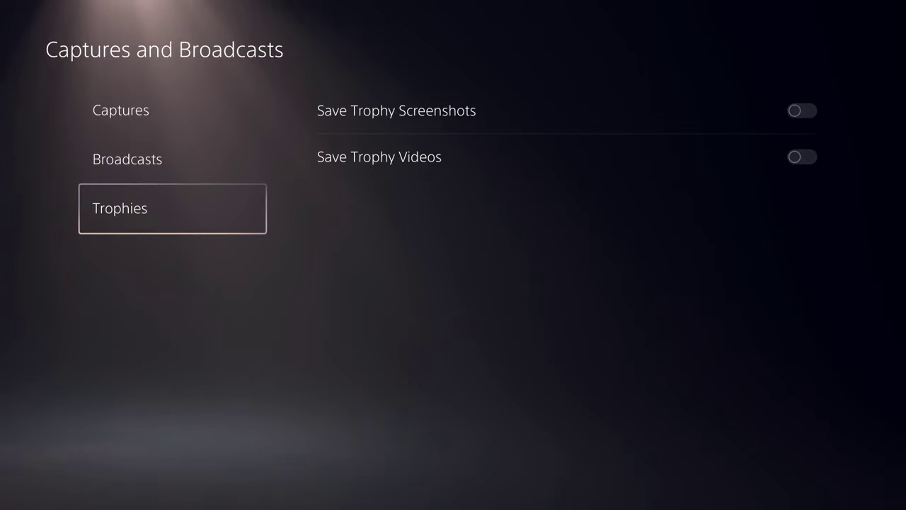
Leave the Captures and Broadcasts settings and return to the console's home screen.
key("Escape")
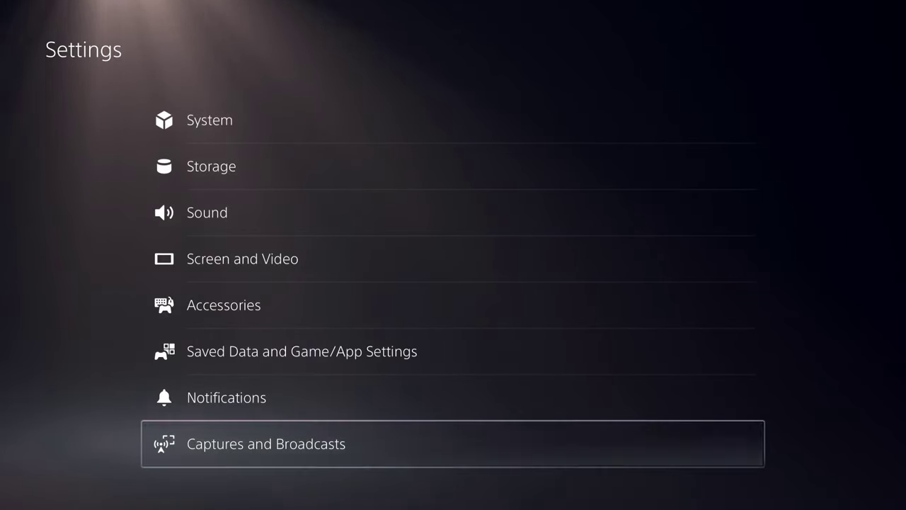
key("Return")
key("Escape")
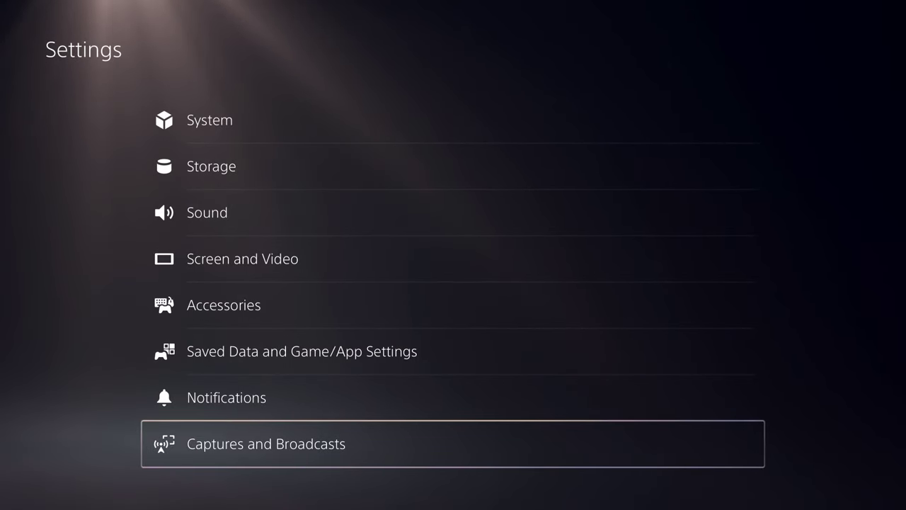
key("Escape")
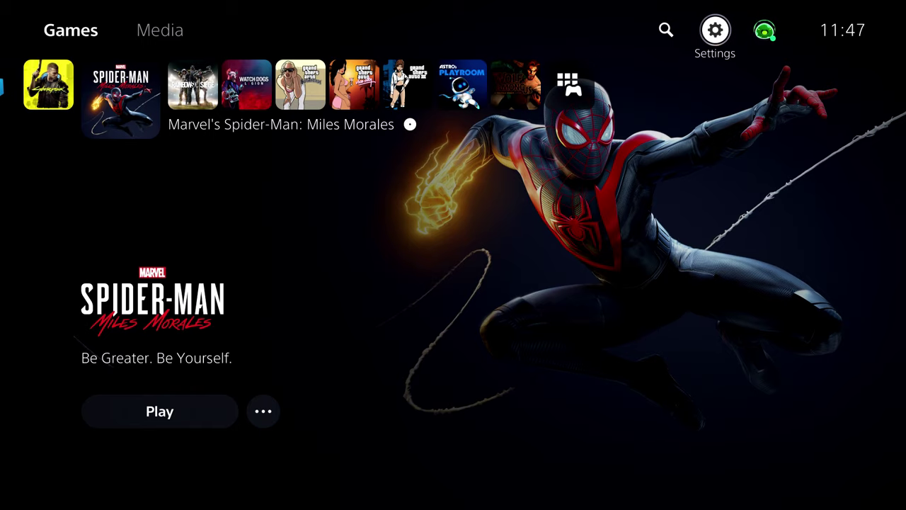
Open the account's profile page from the user options on the home screen.
key("Right")
key("Return")
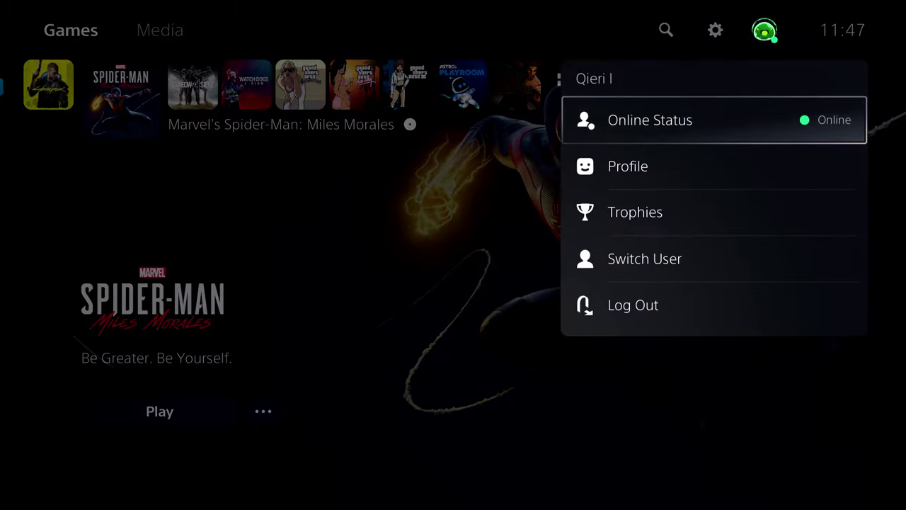
key("Down")
key("Down")
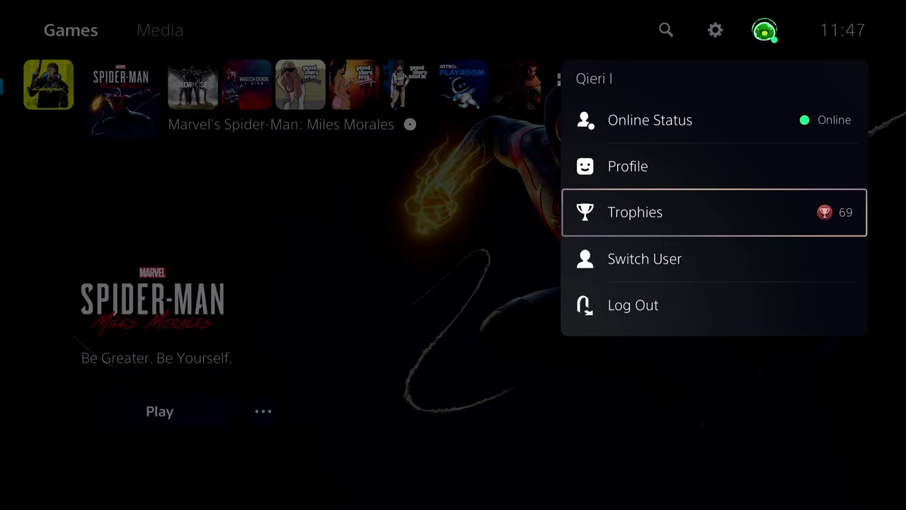
key("Up")
key("Return")
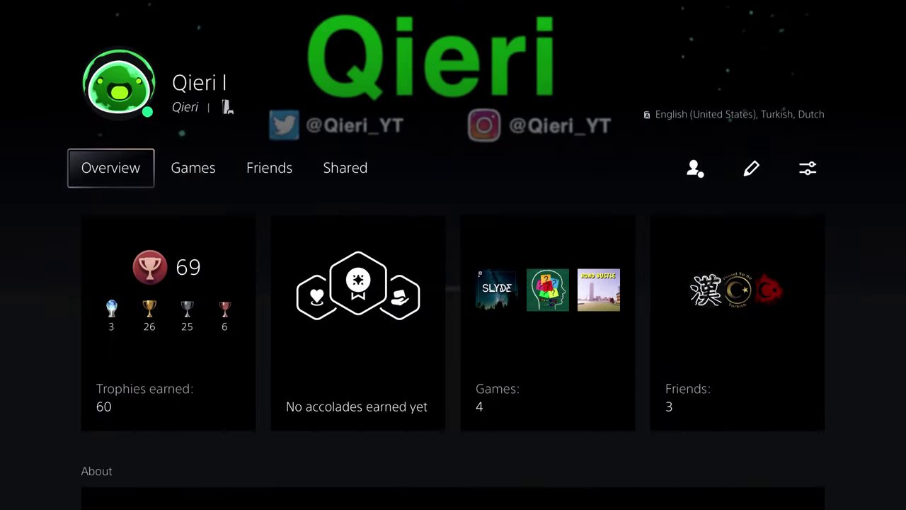